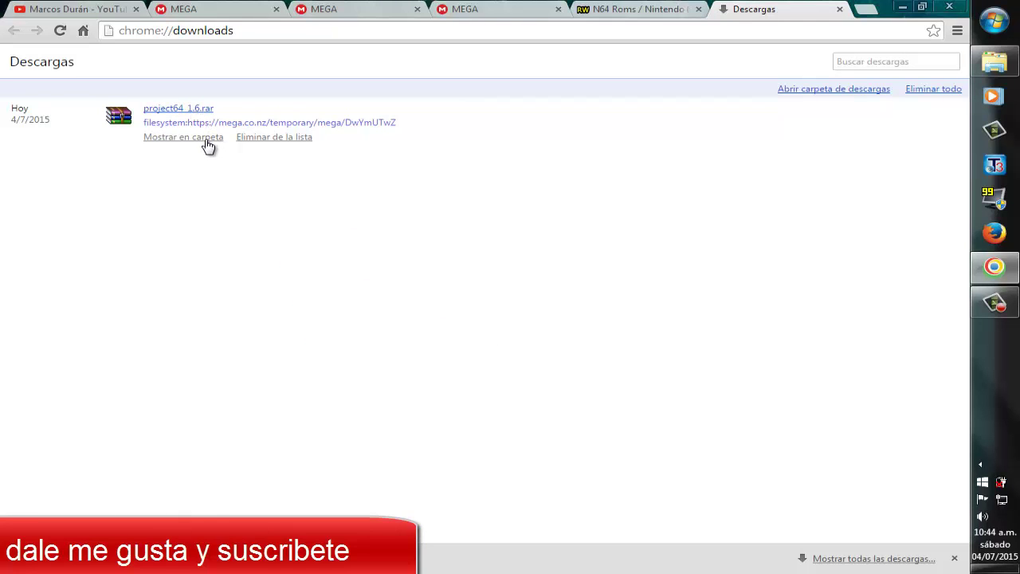
Step: Show the downloaded project64_1.6.rar in its folder and extract the archive there
{"action": "left_click", "coordinate": [206, 143]}
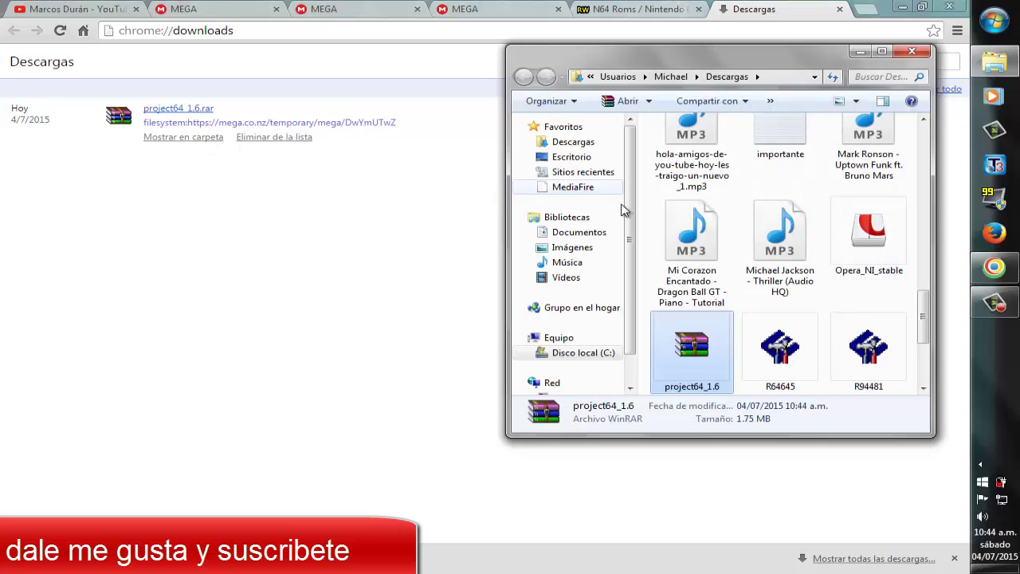
{"action": "left_click", "coordinate": [881, 52]}
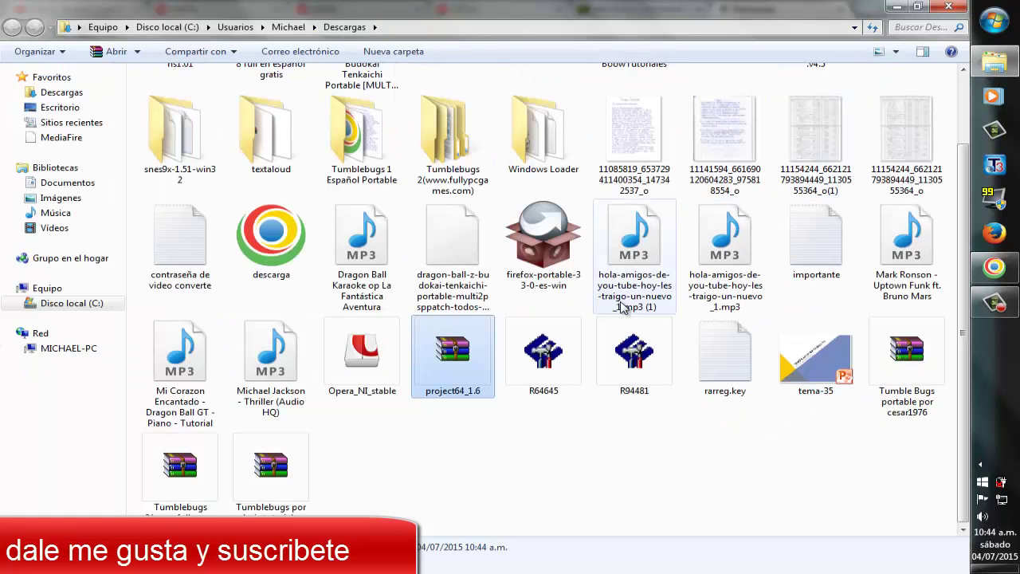
{"action": "right_click", "coordinate": [433, 367]}
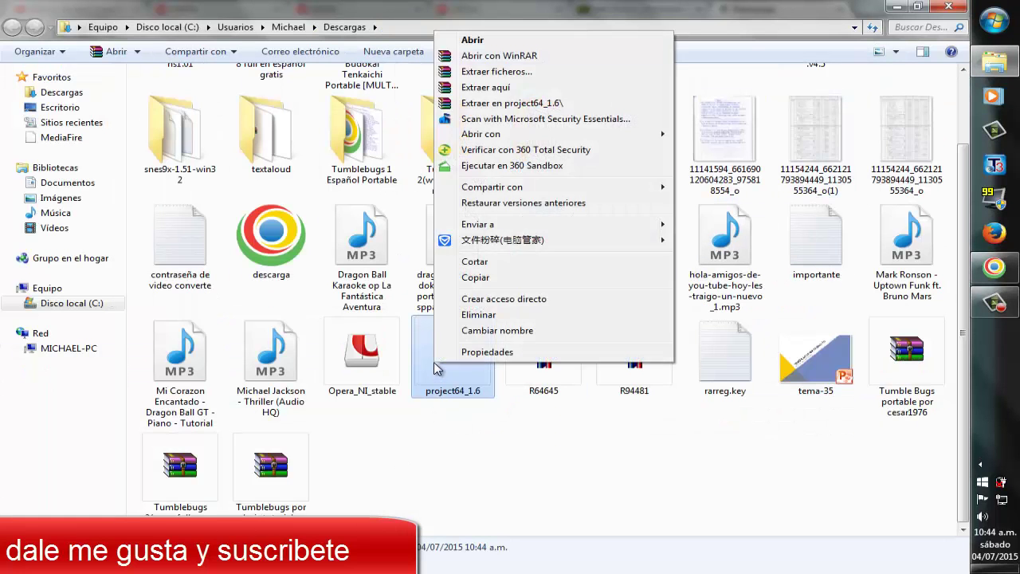
{"action": "left_click", "coordinate": [493, 94]}
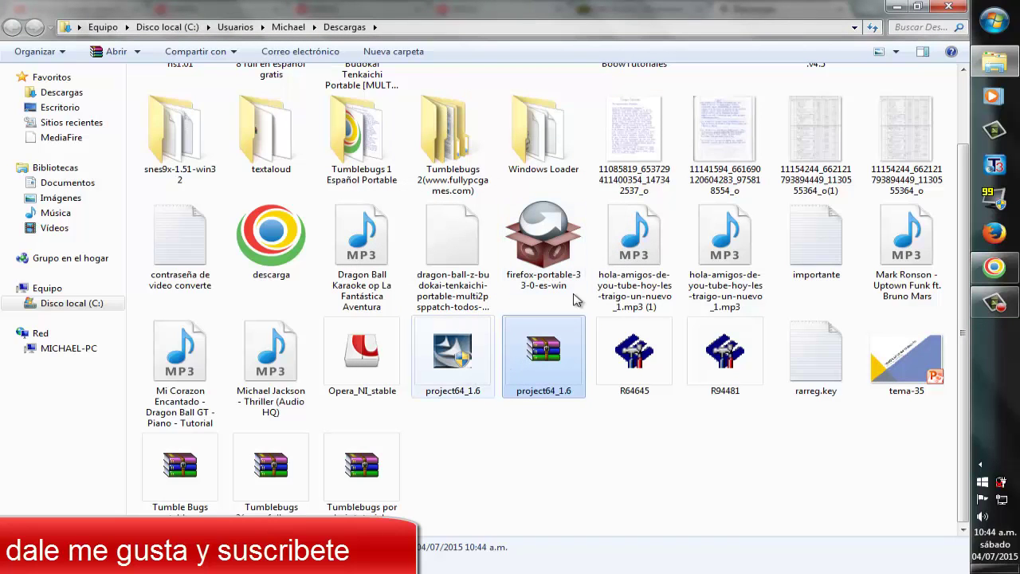
Step: Bring up the desktop and move the project64_1.6 installer to an empty area away from the other icons
{"action": "left_click", "coordinate": [899, 8]}
{"action": "left_click", "coordinate": [908, 9]}
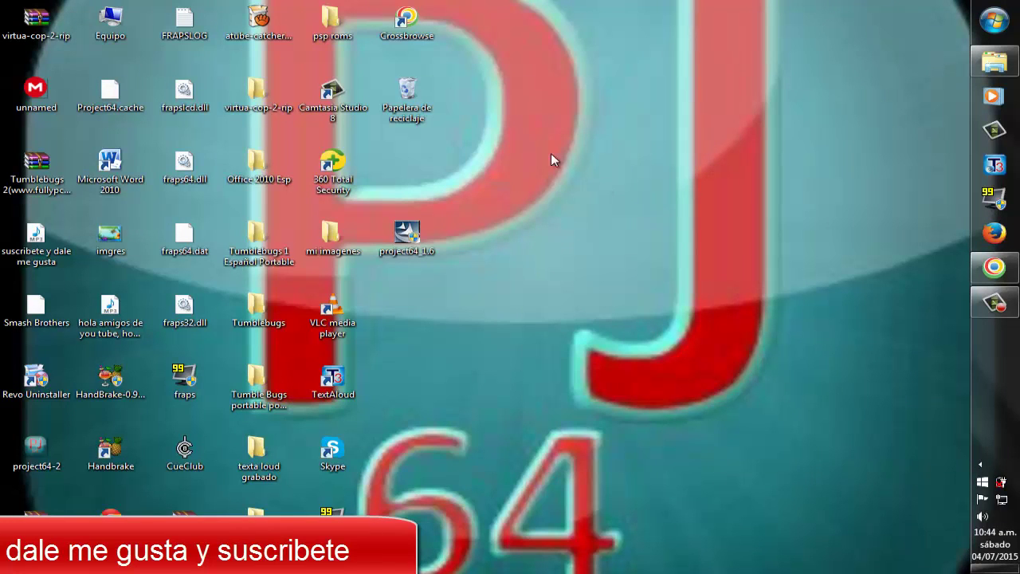
{"action": "left_click_drag", "start_coordinate": [406, 233], "coordinate": [509, 204]}
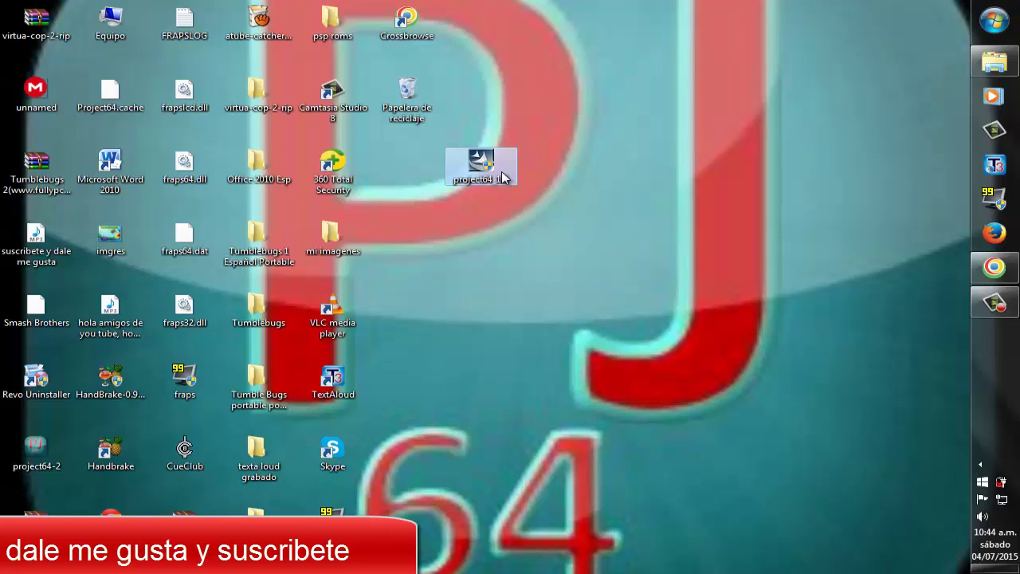
Step: Run the project64_1.6 installer on the desktop as administrator
{"action": "right_click", "coordinate": [501, 172]}
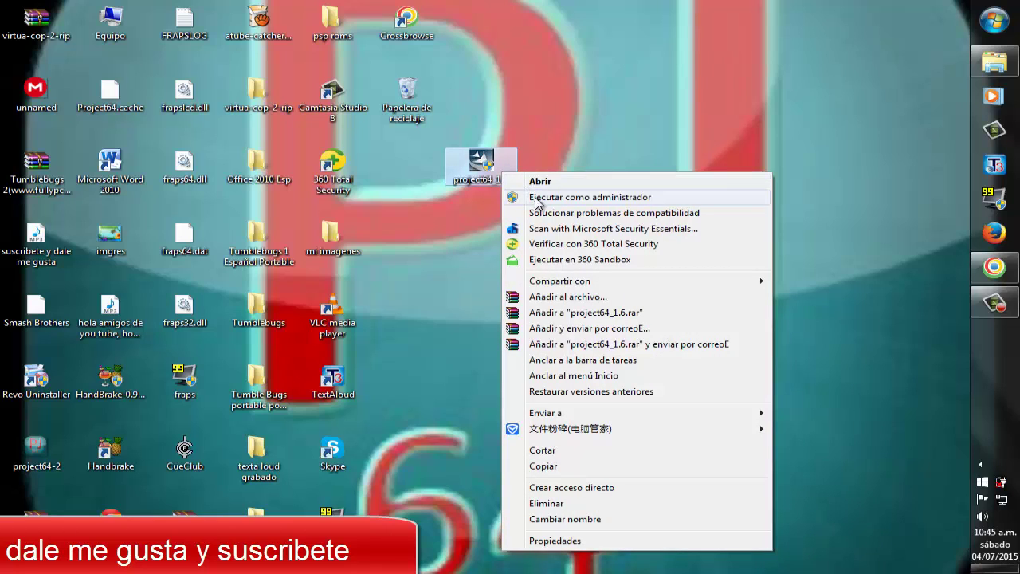
{"action": "left_click", "coordinate": [559, 137]}
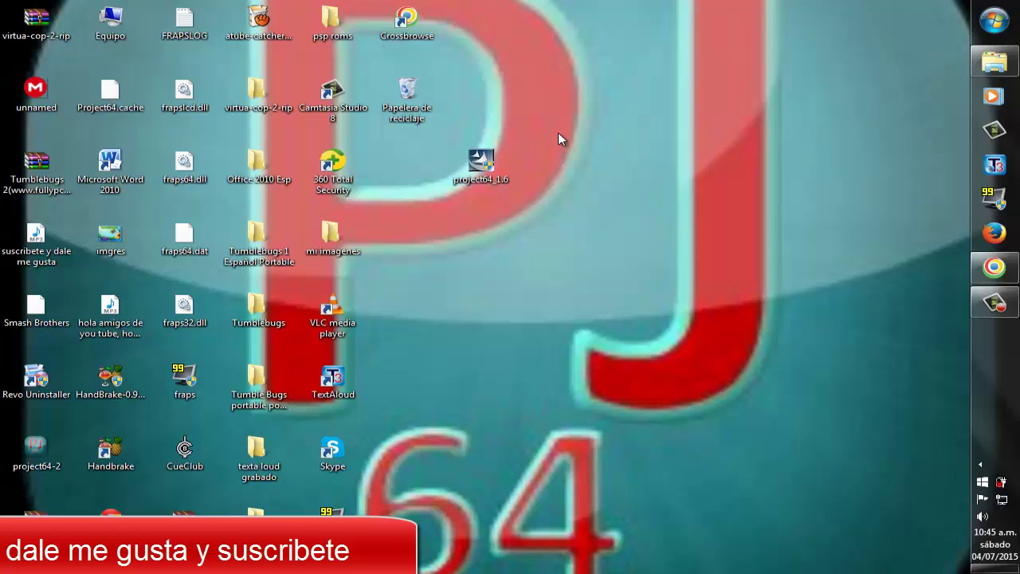
{"action": "right_click", "coordinate": [473, 177]}
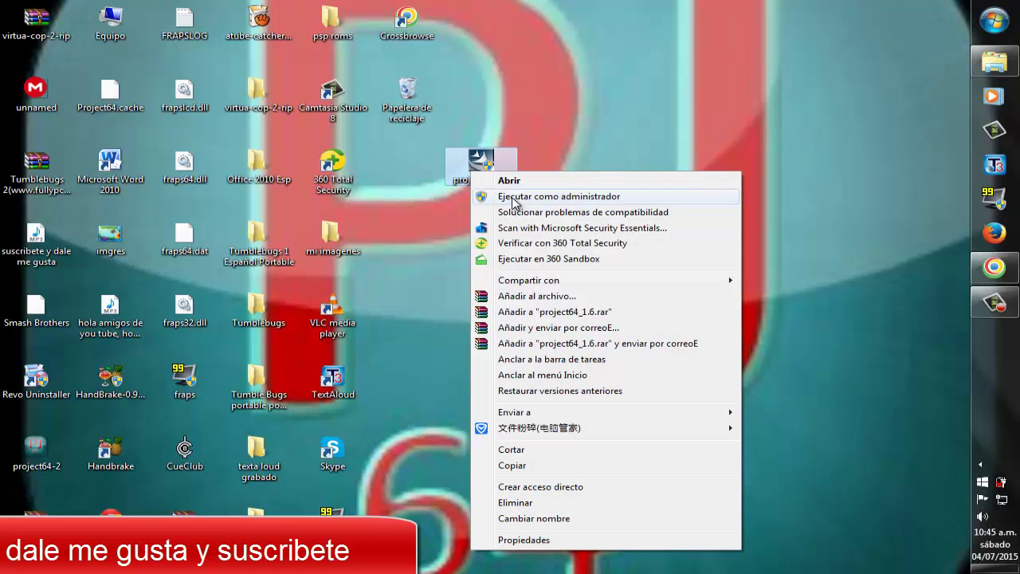
{"action": "left_click", "coordinate": [514, 199]}
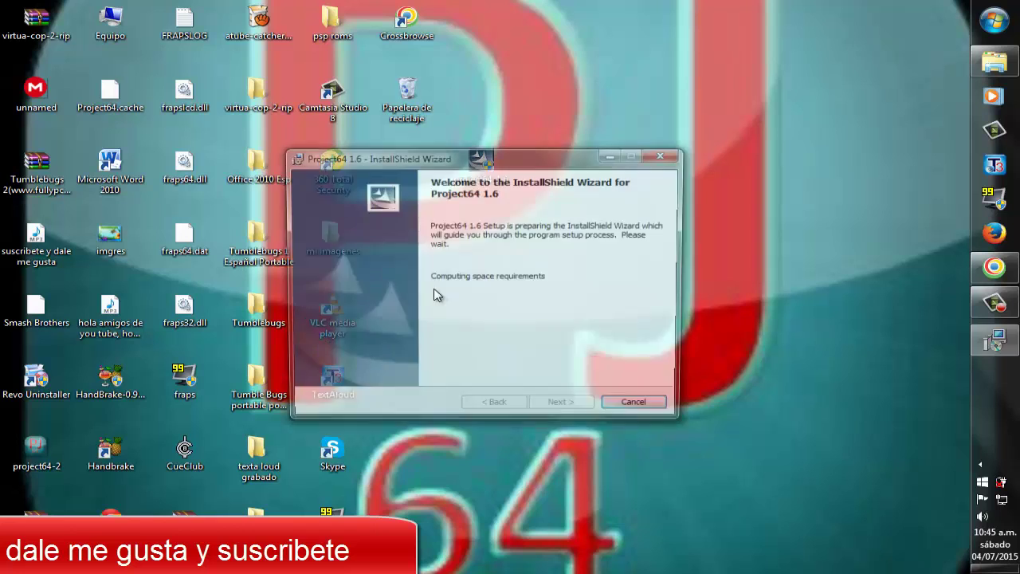
Step: Start installing Project64 1.6 into the default folder C:\Program Files (x86)\Project64 1.6\
{"action": "left_click_drag", "start_coordinate": [465, 158], "coordinate": [518, 45]}
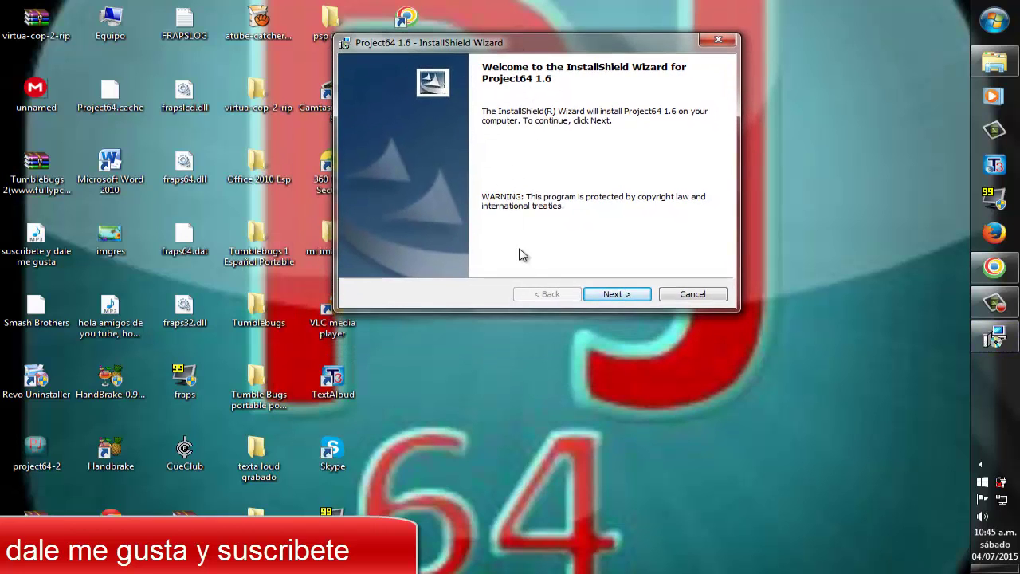
{"action": "left_click", "coordinate": [611, 296]}
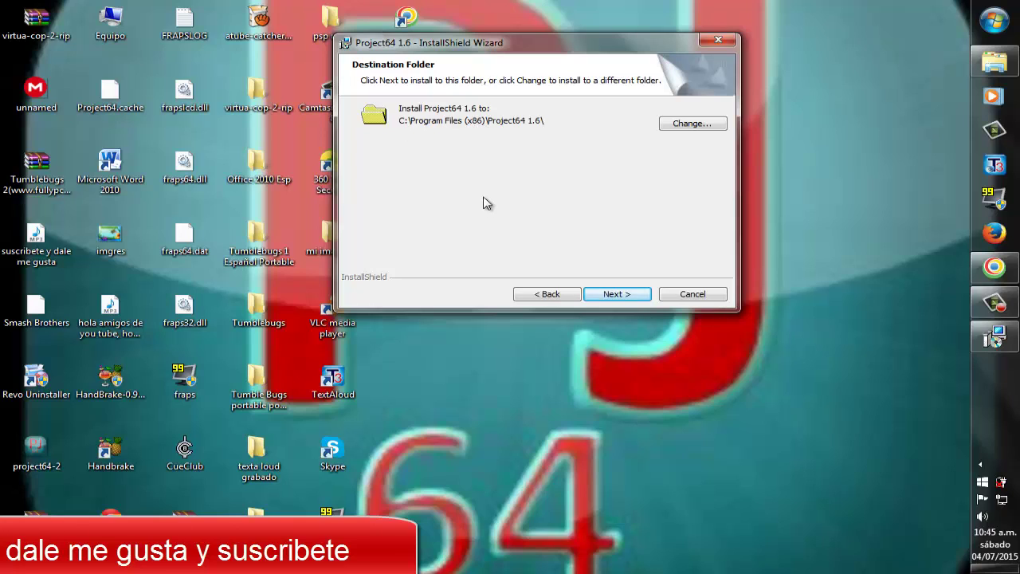
{"action": "left_click", "coordinate": [599, 301]}
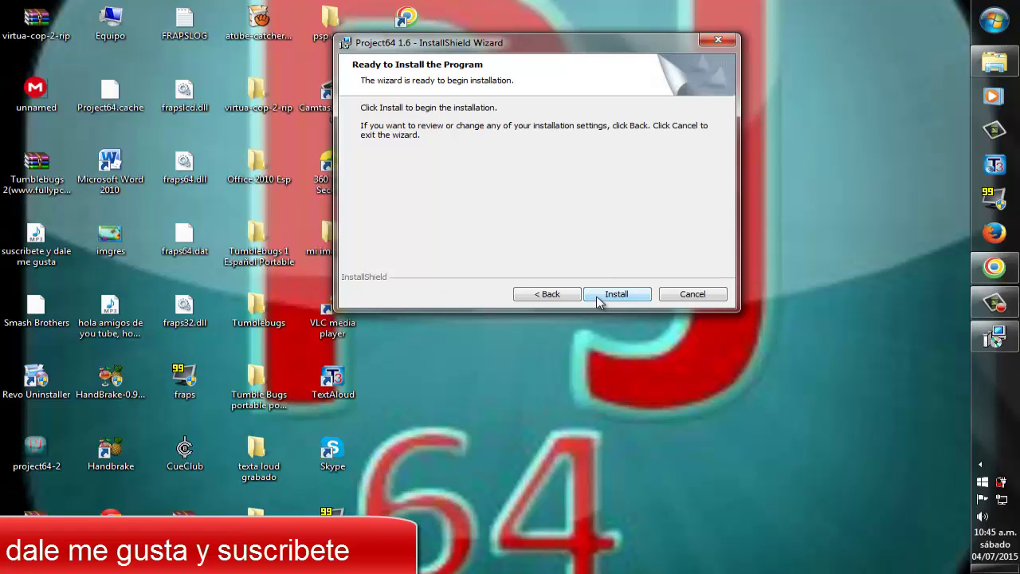
{"action": "left_click", "coordinate": [597, 295]}
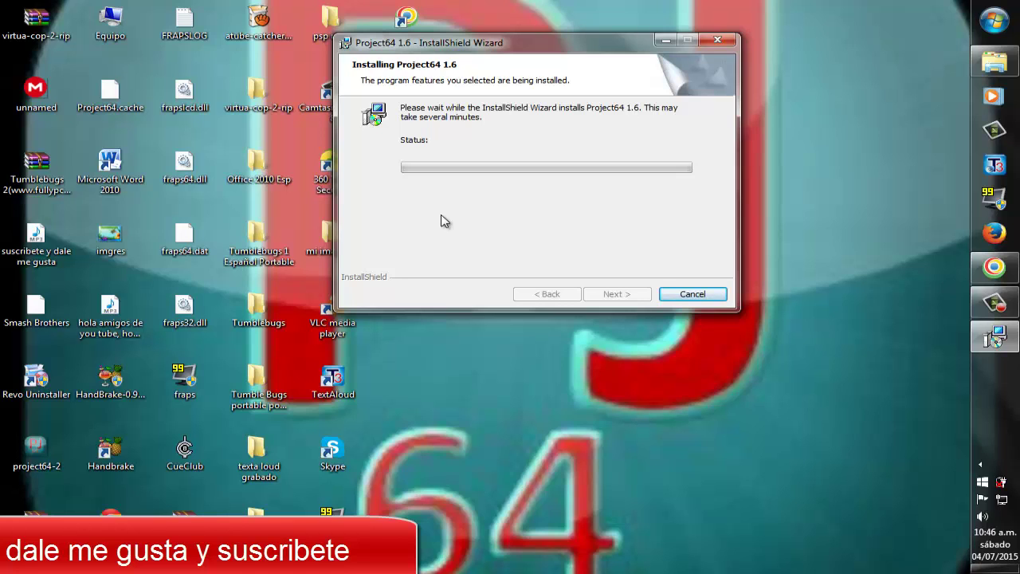
{"action": "left_click_drag", "start_coordinate": [517, 53], "coordinate": [566, 39]}
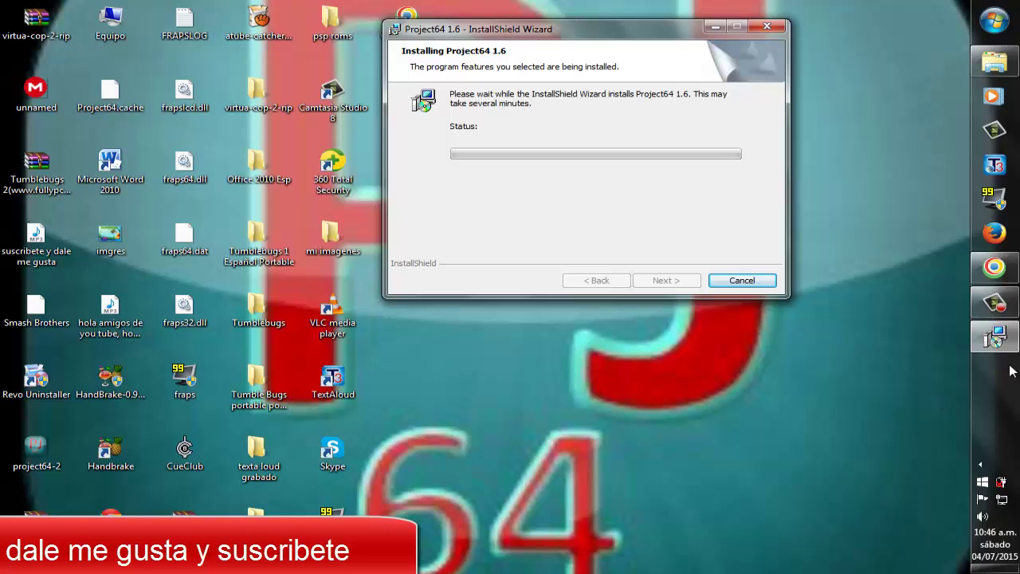
{"action": "left_click", "coordinate": [978, 301]}
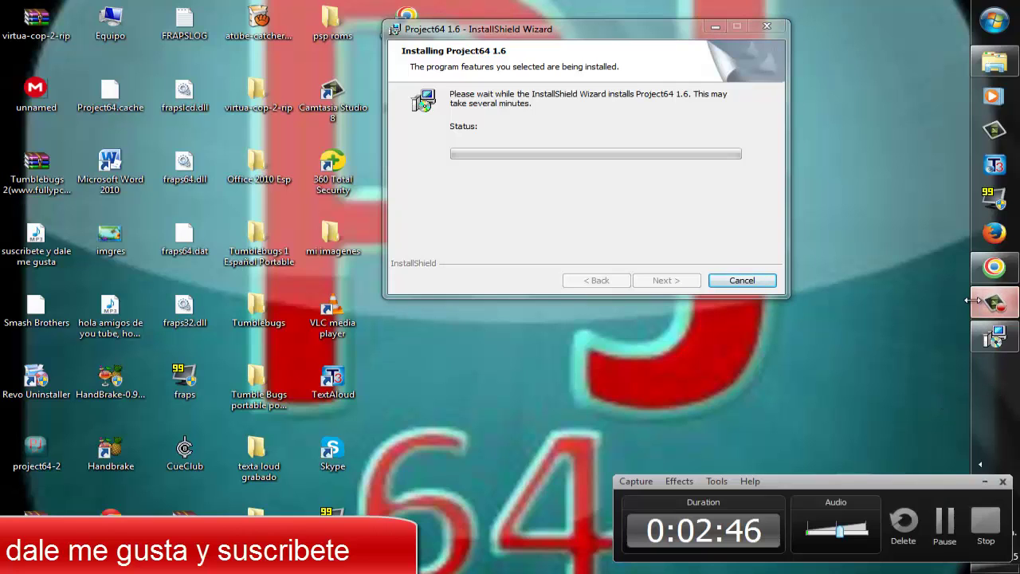
{"action": "left_click", "coordinate": [944, 525]}
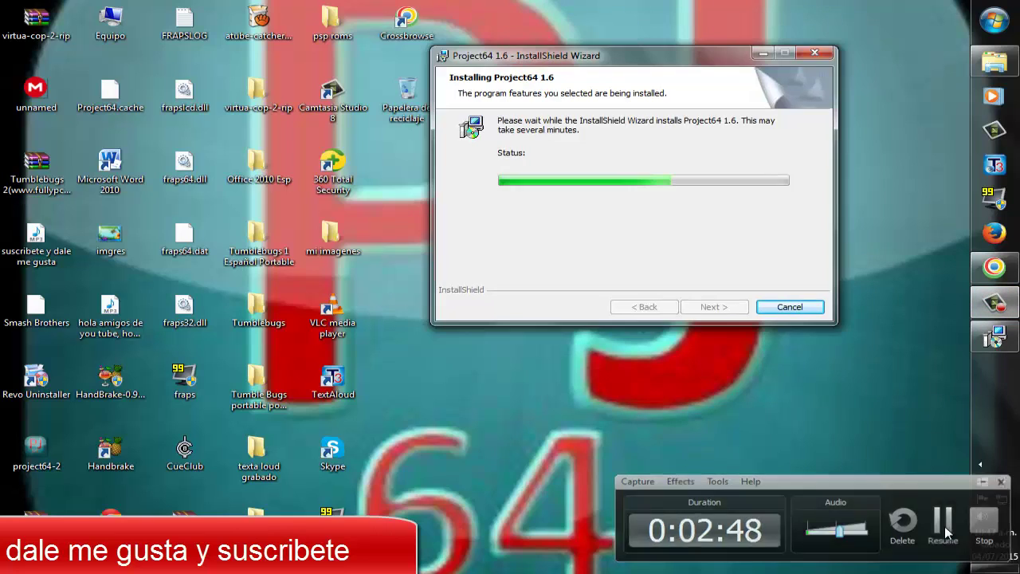
{"action": "left_click", "coordinate": [944, 526]}
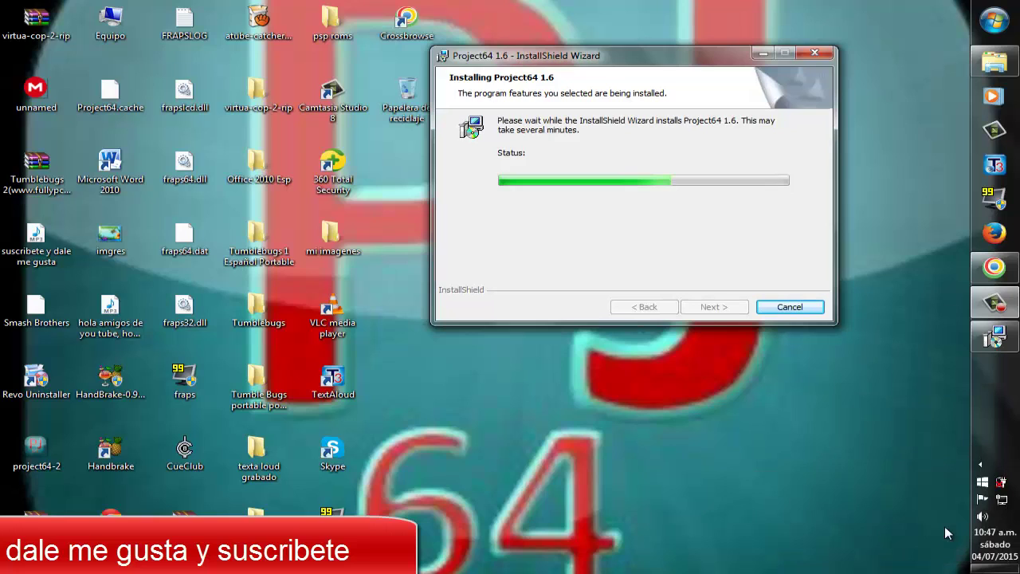
Step: Finish the installation wizard with the option to launch Project64 1.6 enabled
{"action": "left_click", "coordinate": [748, 172]}
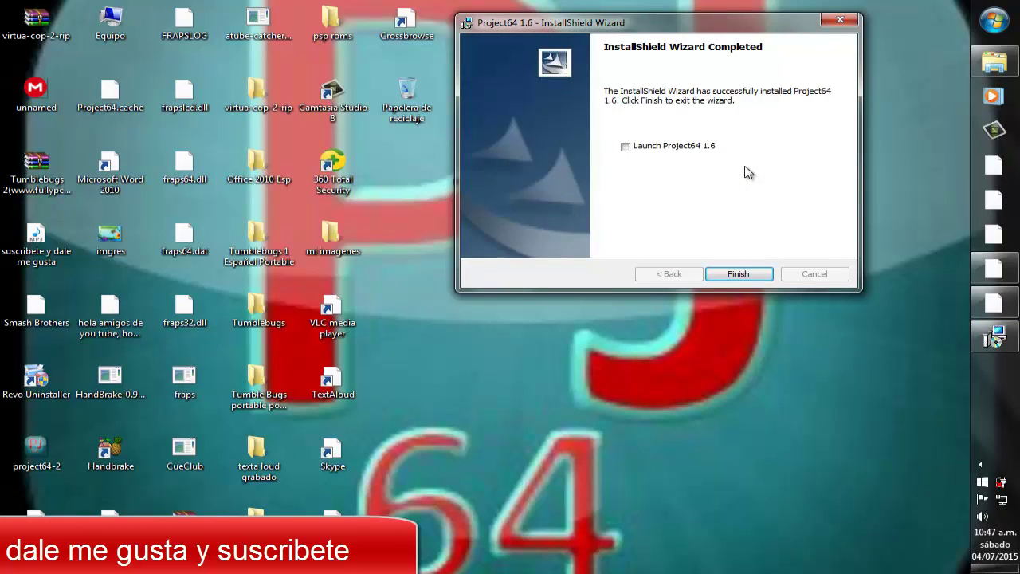
{"action": "key", "text": "space"}
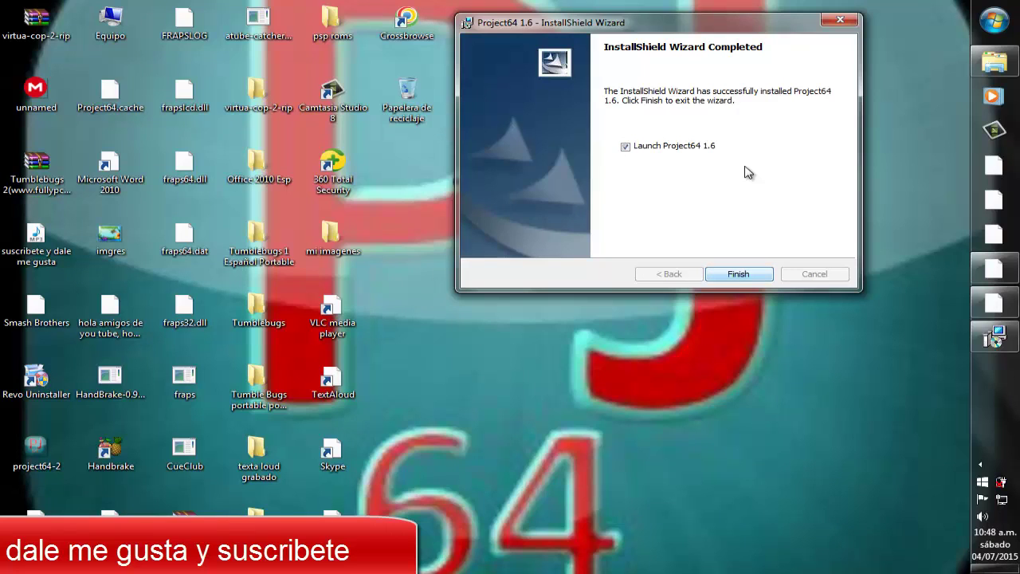
{"action": "key", "text": "Return"}
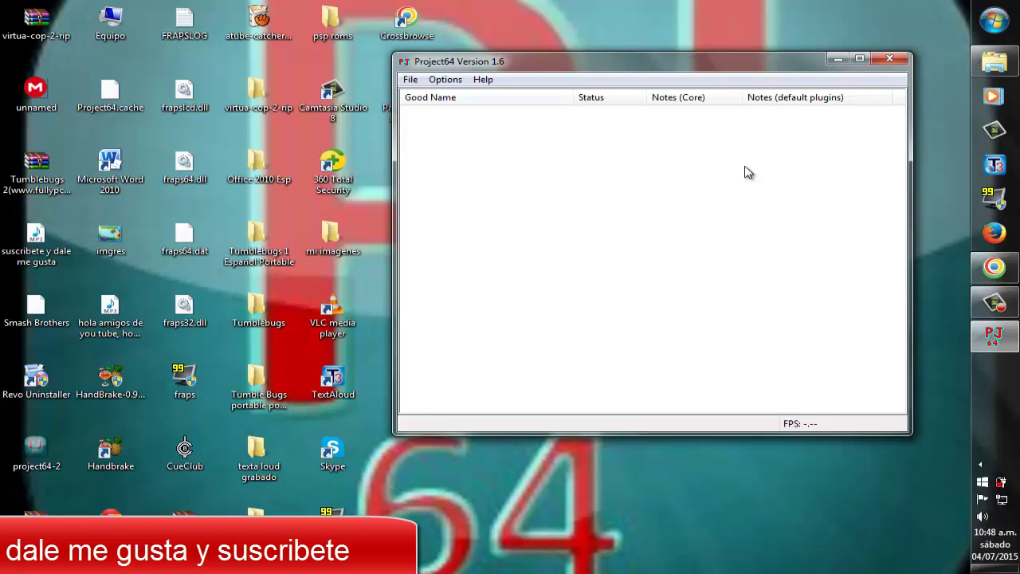
{"action": "key", "text": "alt+o"}
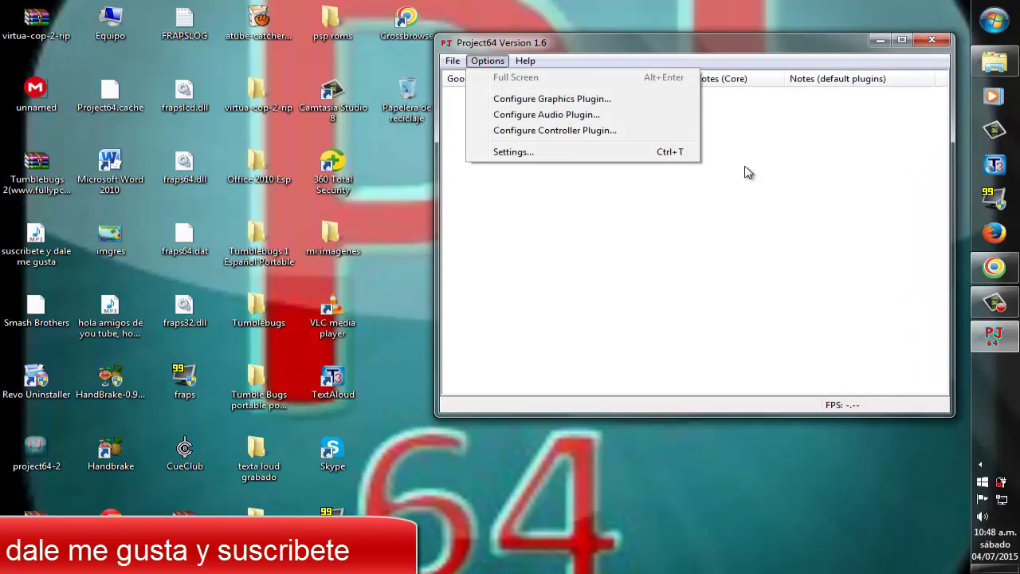
{"action": "key", "text": "Left"}
{"action": "key", "text": "Down"}
{"action": "key", "text": "Down"}
{"action": "key", "text": "Down"}
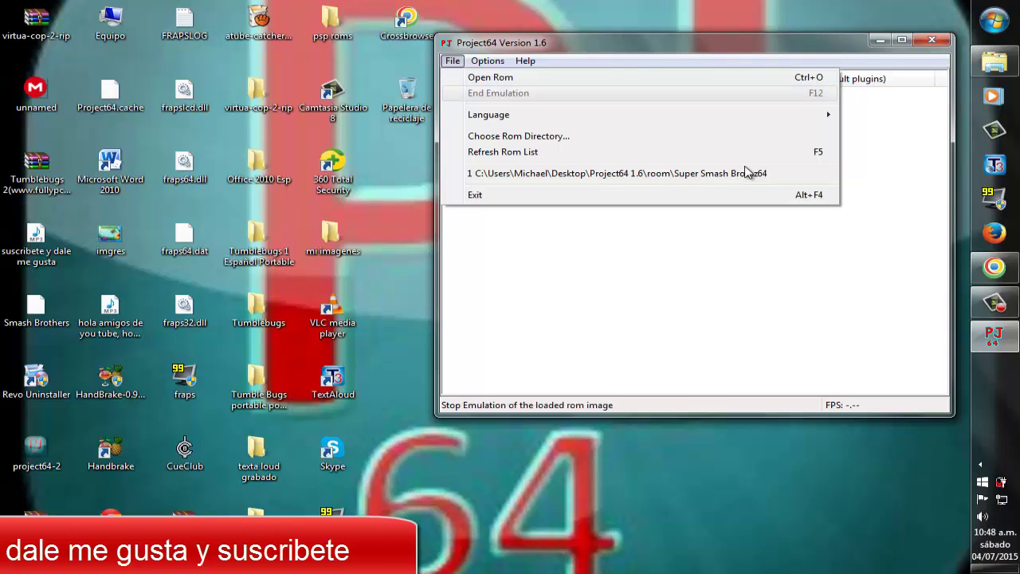
{"action": "key", "text": "Right"}
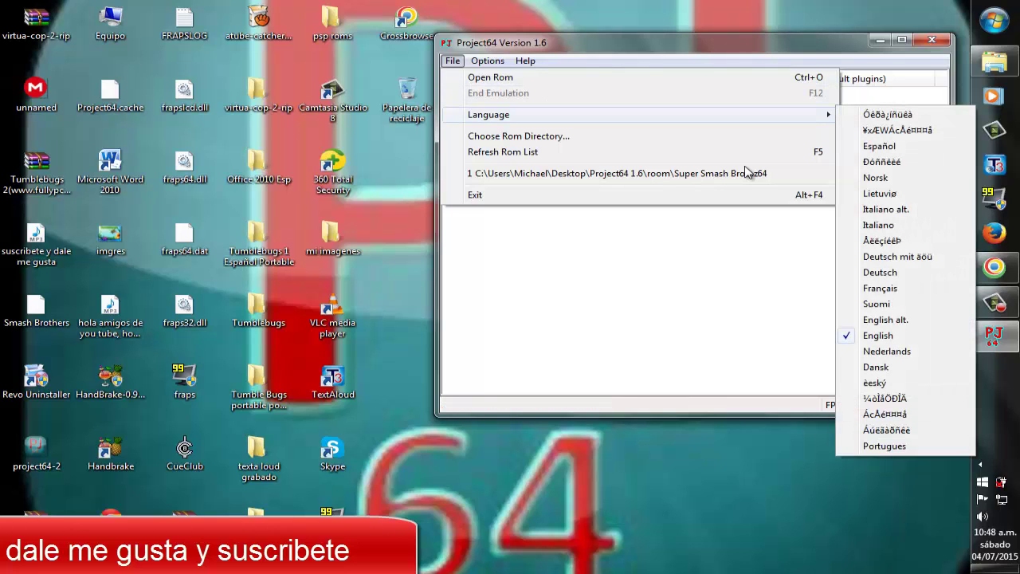
{"action": "left_click", "coordinate": [747, 173]}
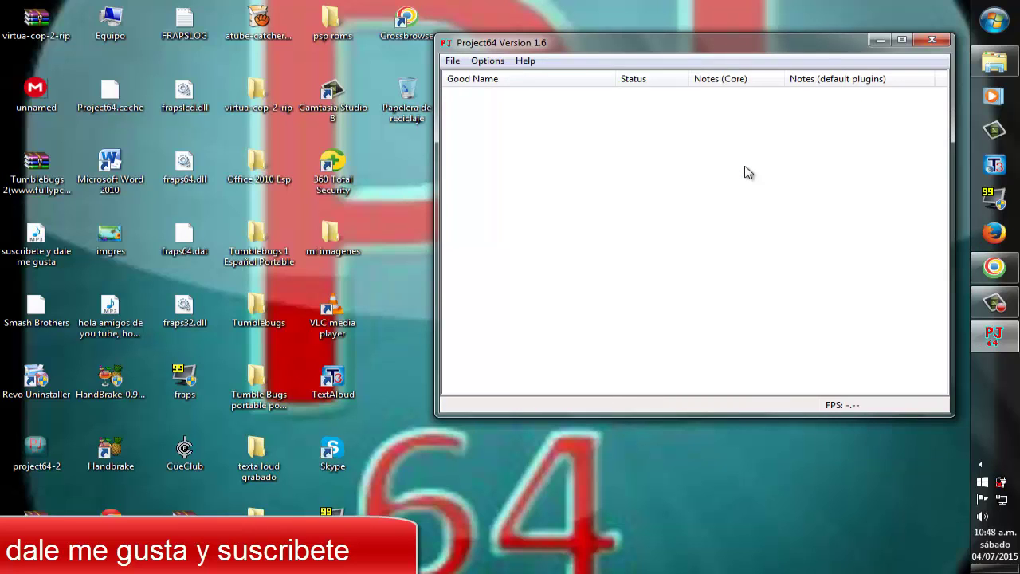
Step: Change the emulator's interface language to Español
{"action": "key", "text": "alt"}
{"action": "key", "text": "alt+f"}
{"action": "key", "text": "Down"}
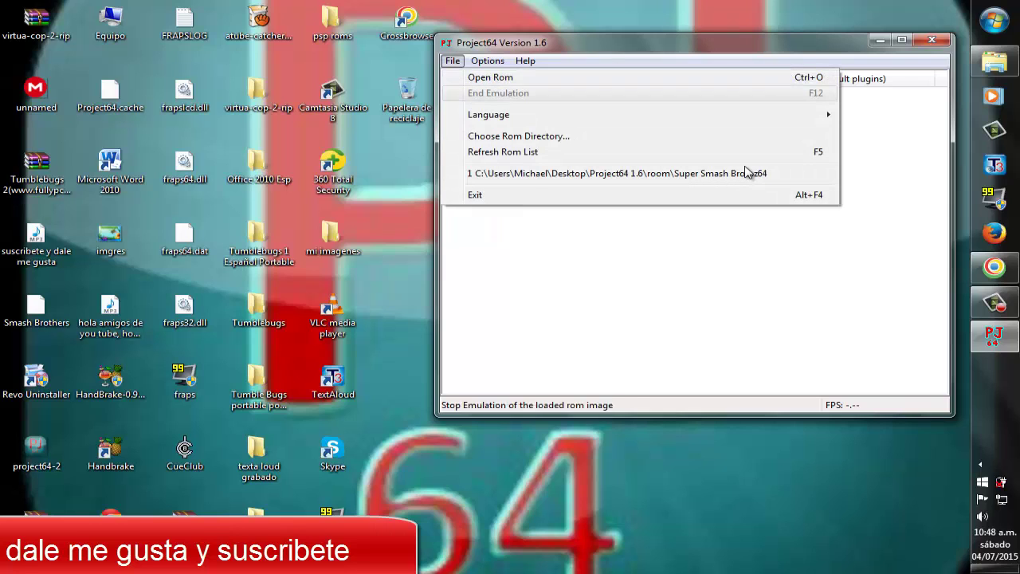
{"action": "key", "text": "Down"}
{"action": "key", "text": "Right"}
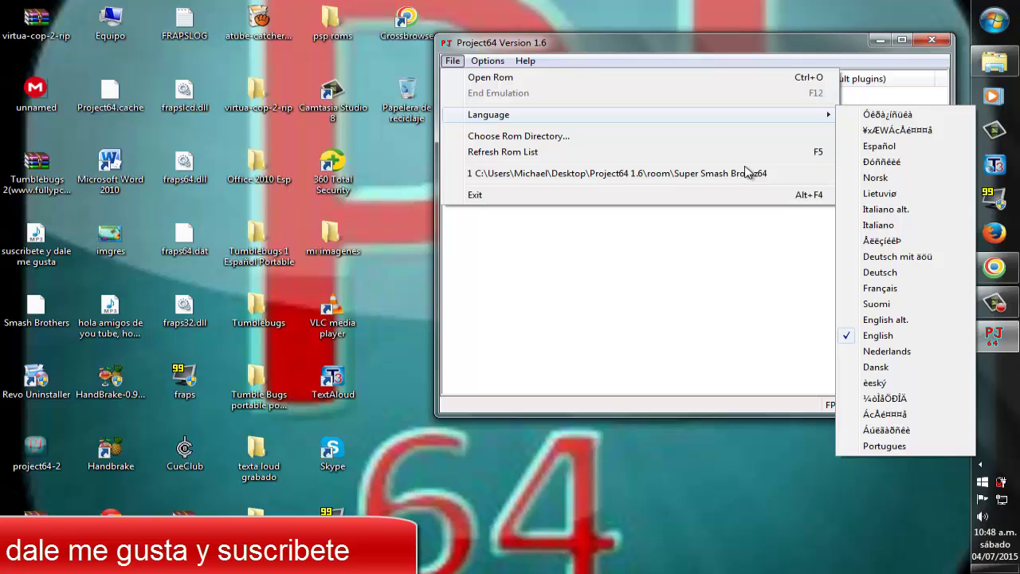
{"action": "key", "text": "Down"}
{"action": "key", "text": "Down"}
{"action": "key", "text": "Down"}
{"action": "key", "text": "Down"}
{"action": "key", "text": "Down"}
{"action": "key", "text": "Down"}
{"action": "key", "text": "Down"}
{"action": "key", "text": "Down"}
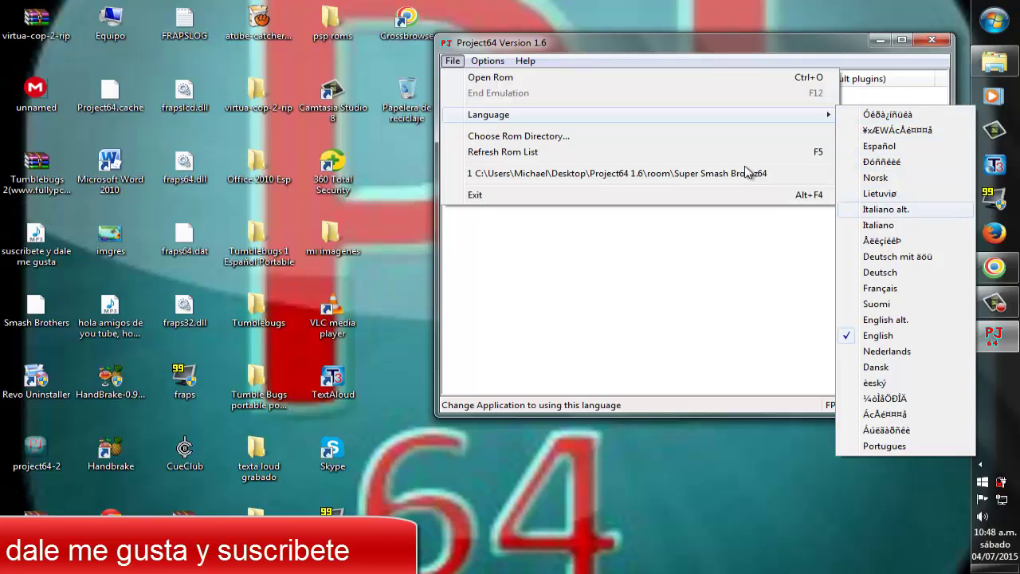
{"action": "key", "text": "Down"}
{"action": "key", "text": "Down"}
{"action": "key", "text": "Down"}
{"action": "key", "text": "Down"}
{"action": "key", "text": "Down"}
{"action": "key", "text": "Down"}
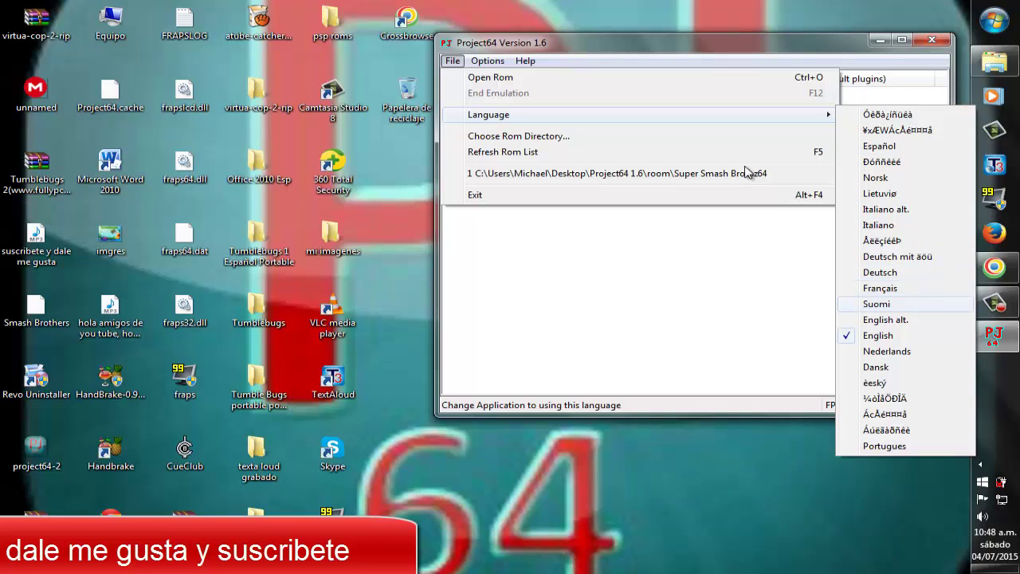
{"action": "key", "text": "Down"}
{"action": "key", "text": "Down"}
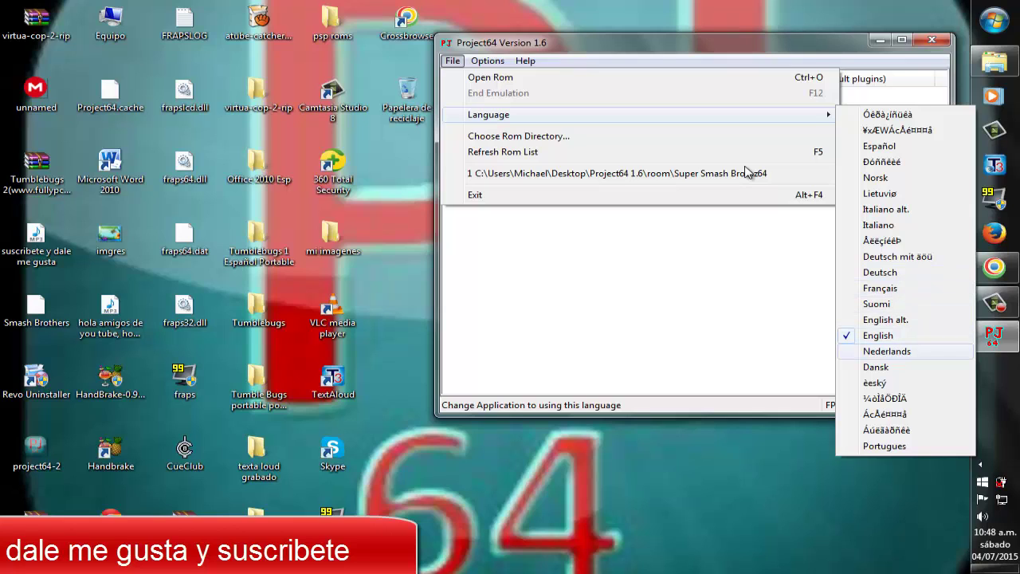
{"action": "key", "text": "Down"}
{"action": "key", "text": "Down"}
{"action": "key", "text": "Down"}
{"action": "key", "text": "Down"}
{"action": "key", "text": "Down"}
{"action": "key", "text": "Up"}
{"action": "key", "text": "Up"}
{"action": "key", "text": "Up"}
{"action": "key", "text": "Up"}
{"action": "key", "text": "Up"}
{"action": "key", "text": "Up"}
{"action": "key", "text": "Up"}
{"action": "key", "text": "Up"}
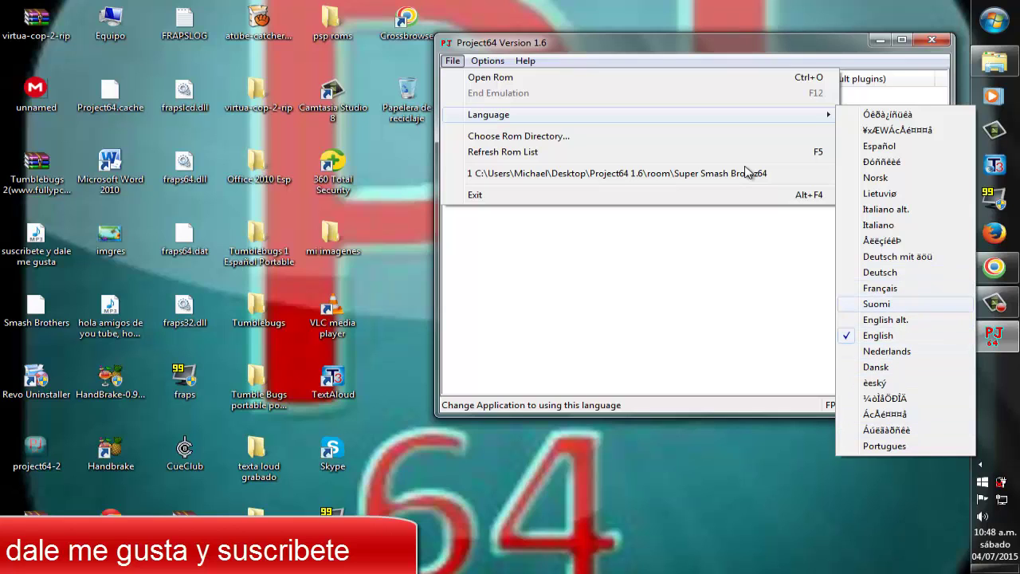
{"action": "key", "text": "Up"}
{"action": "key", "text": "Up"}
{"action": "key", "text": "Up"}
{"action": "key", "text": "Down"}
{"action": "key", "text": "Up"}
{"action": "key", "text": "Up"}
{"action": "key", "text": "Up"}
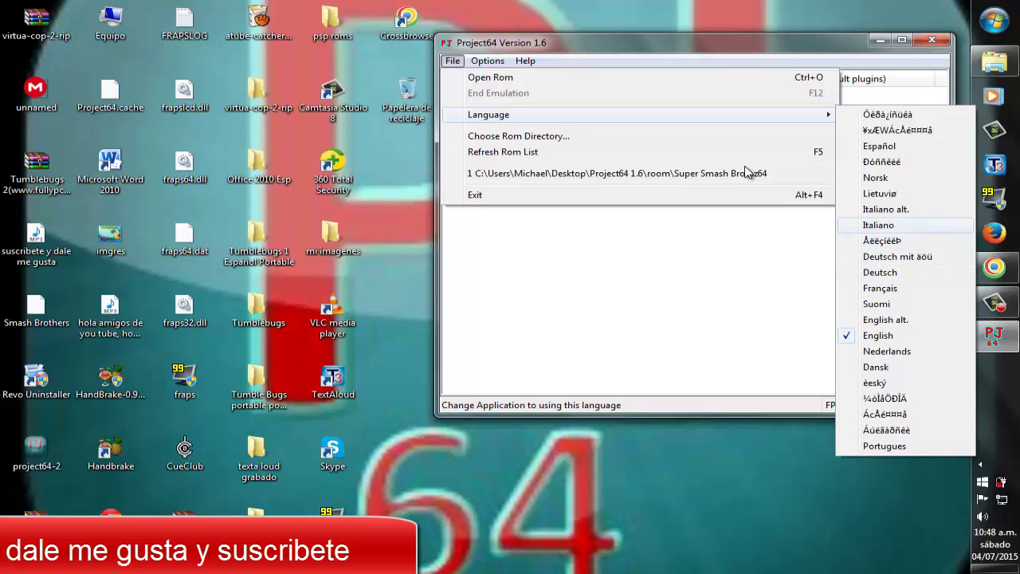
{"action": "key", "text": "Up"}
{"action": "key", "text": "Down"}
{"action": "key", "text": "Down"}
{"action": "key", "text": "Down"}
{"action": "key", "text": "Down"}
{"action": "key", "text": "Down"}
{"action": "key", "text": "Down"}
{"action": "key", "text": "Up"}
{"action": "key", "text": "Up"}
{"action": "key", "text": "Up"}
{"action": "key", "text": "Up"}
{"action": "key", "text": "Up"}
{"action": "key", "text": "Up"}
{"action": "key", "text": "Down"}
{"action": "key", "text": "Down"}
{"action": "key", "text": "Up"}
{"action": "key", "text": "Up"}
{"action": "key", "text": "Up"}
{"action": "key", "text": "Up"}
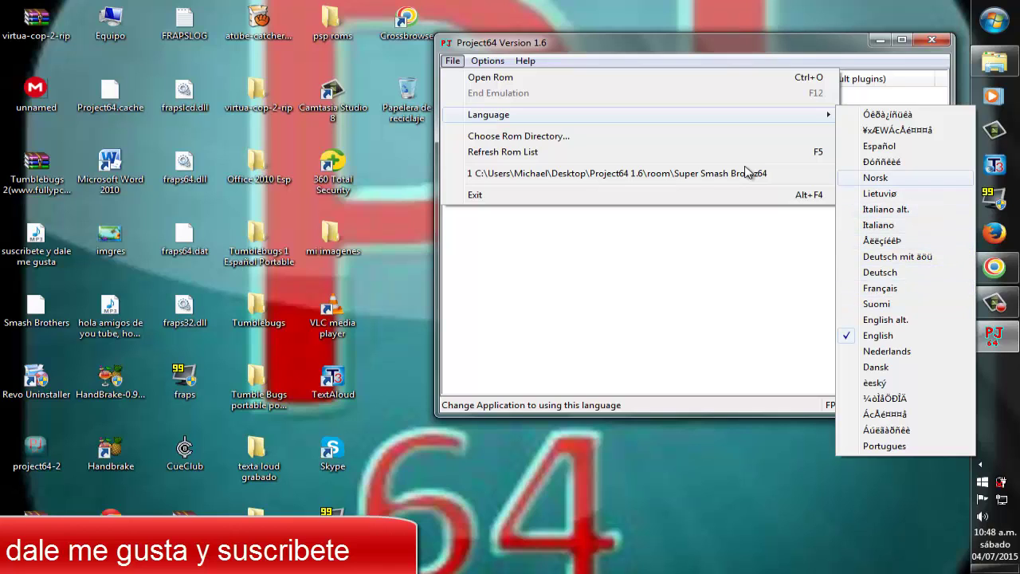
{"action": "key", "text": "Up"}
{"action": "key", "text": "Up"}
{"action": "key", "text": "Return"}
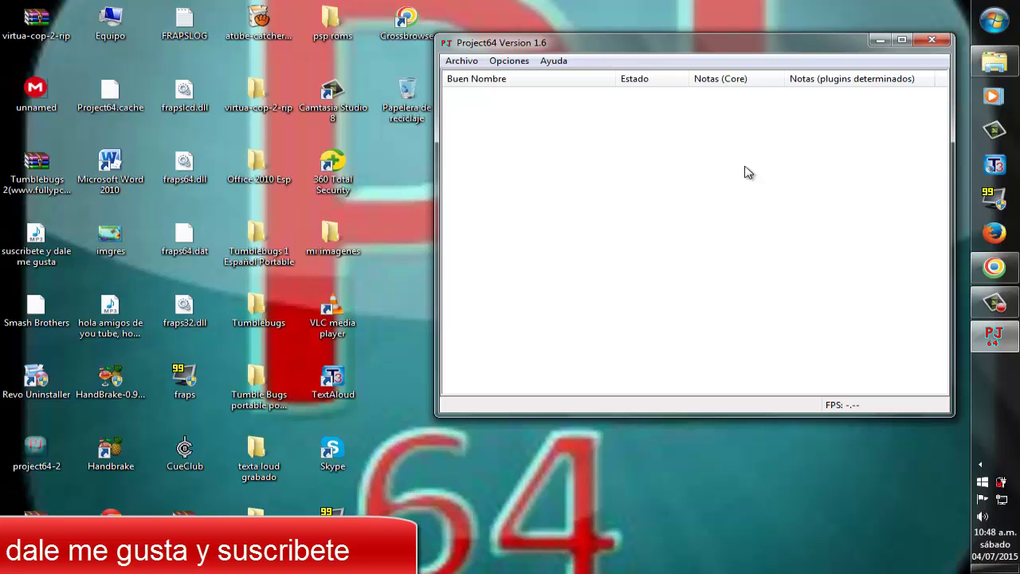
{"action": "key", "text": "super+t"}
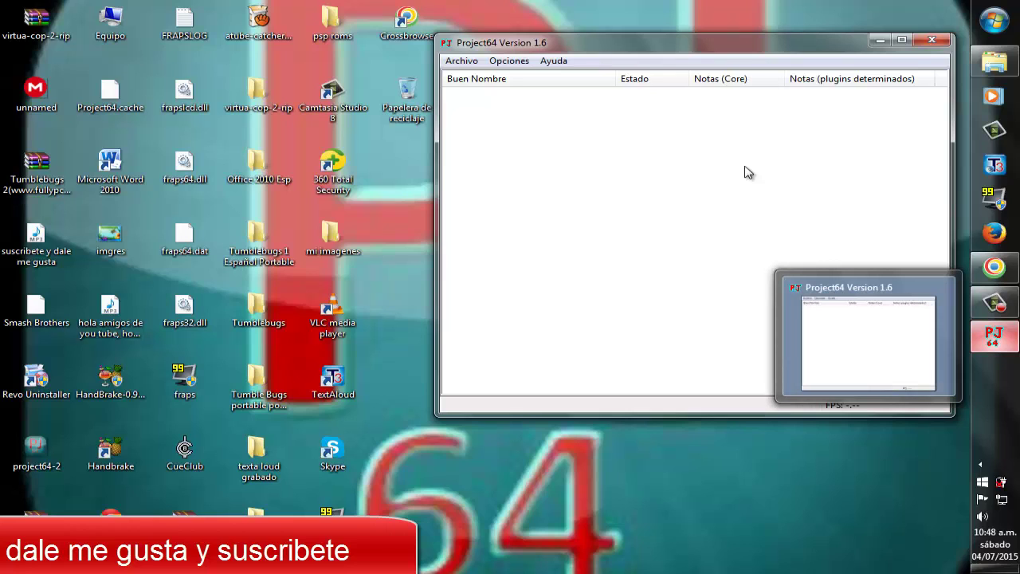
Step: Pin the running Project64 1.6 program to the taskbar
{"action": "key", "text": "shift+F10"}
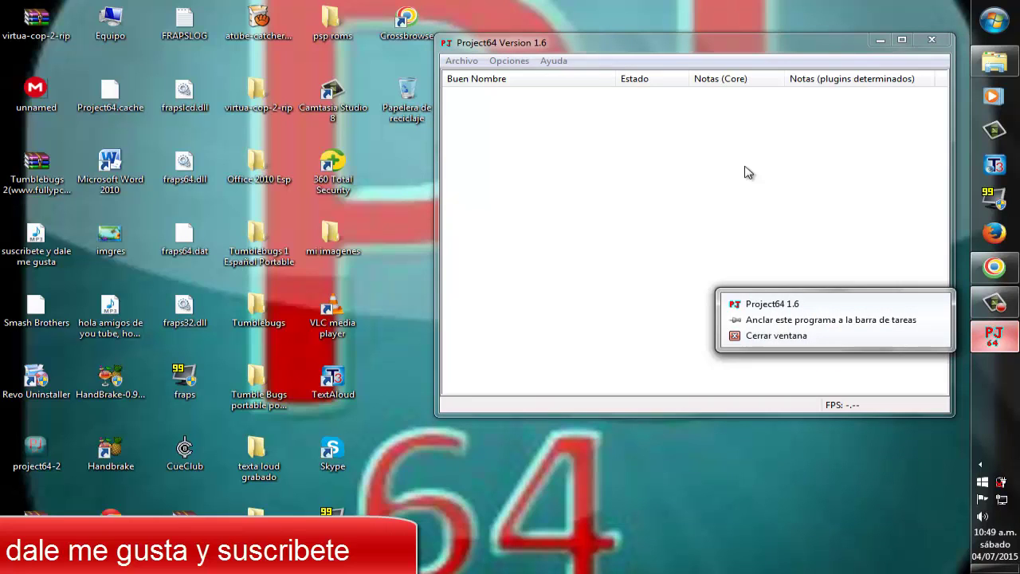
{"action": "key", "text": "Up"}
{"action": "key", "text": "Up"}
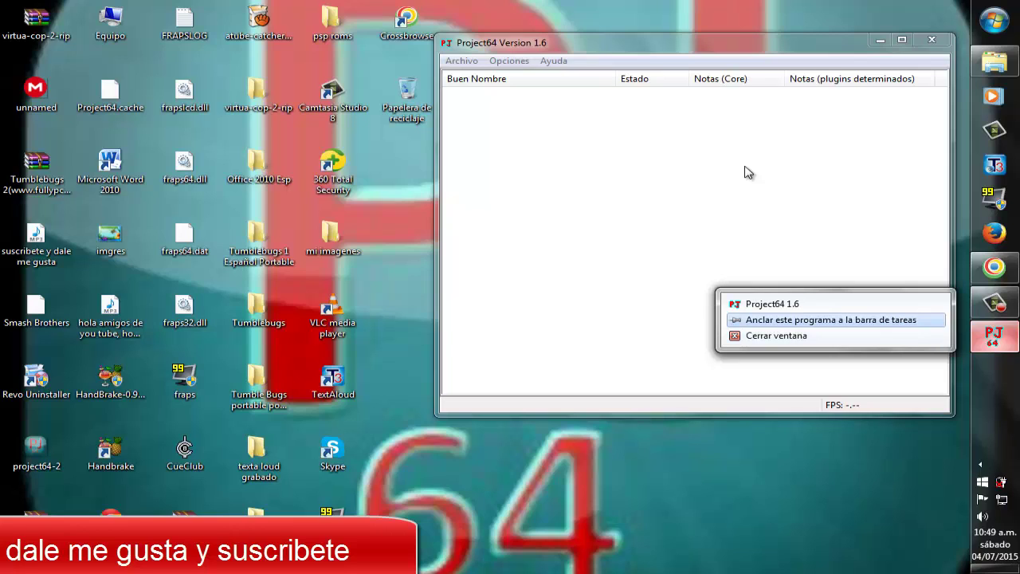
{"action": "key", "text": "Return"}
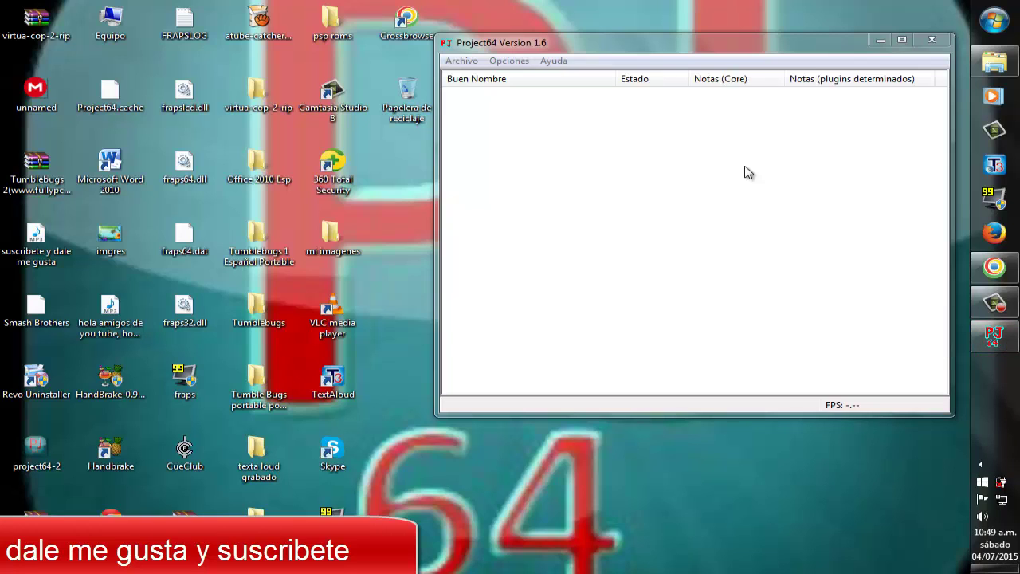
{"action": "key", "text": "super+t"}
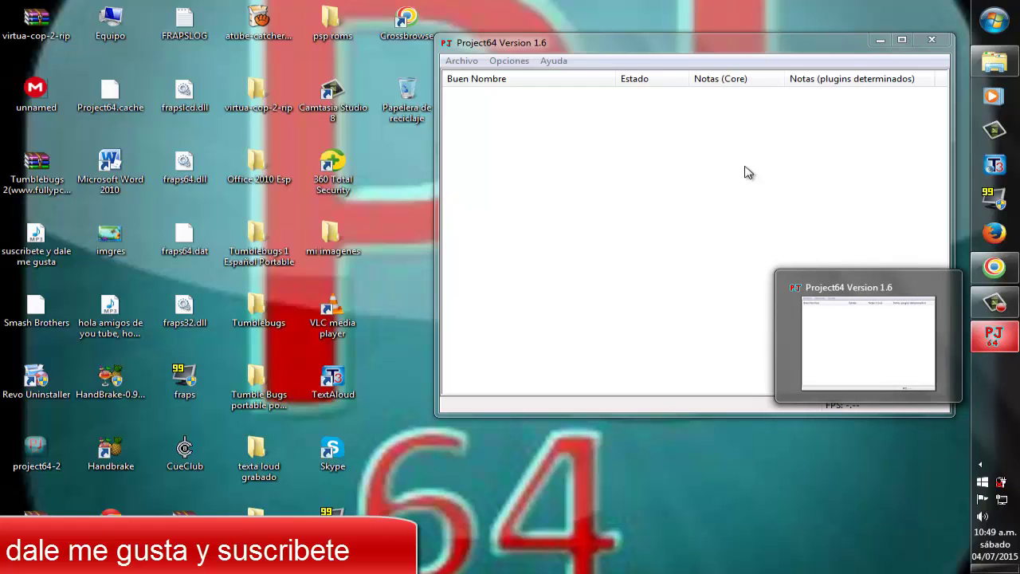
{"action": "key", "text": "Escape"}
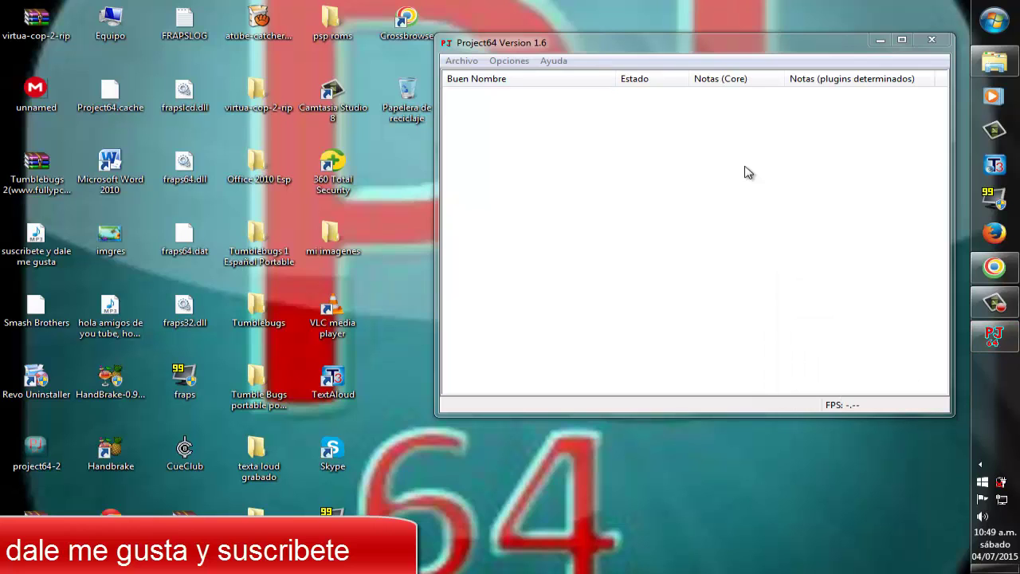
Step: Minimize the Project64 window and show the empty desktop
{"action": "left_click_drag", "start_coordinate": [526, 42], "coordinate": [501, 19]}
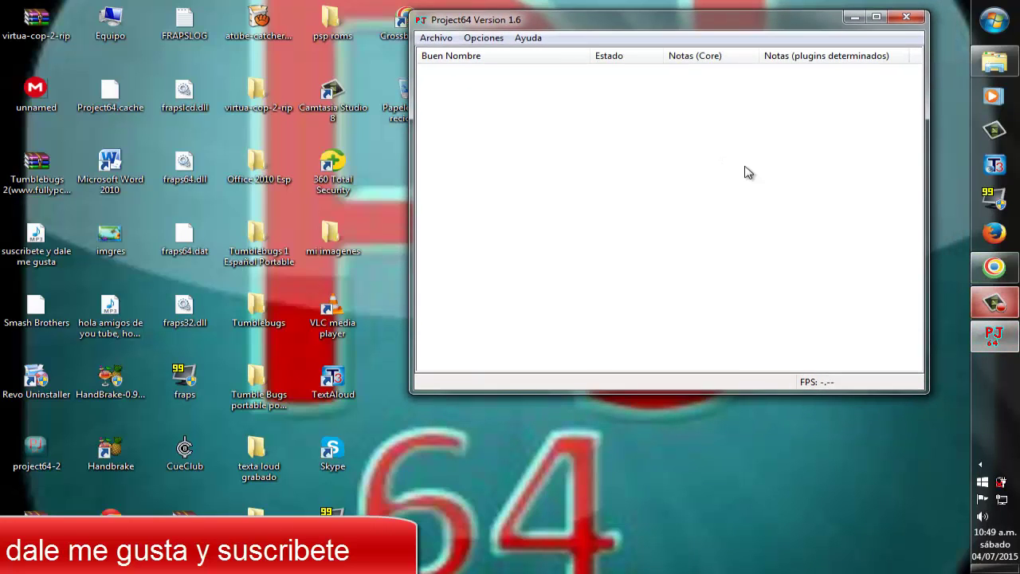
{"action": "mouse_move", "coordinate": [994, 303]}
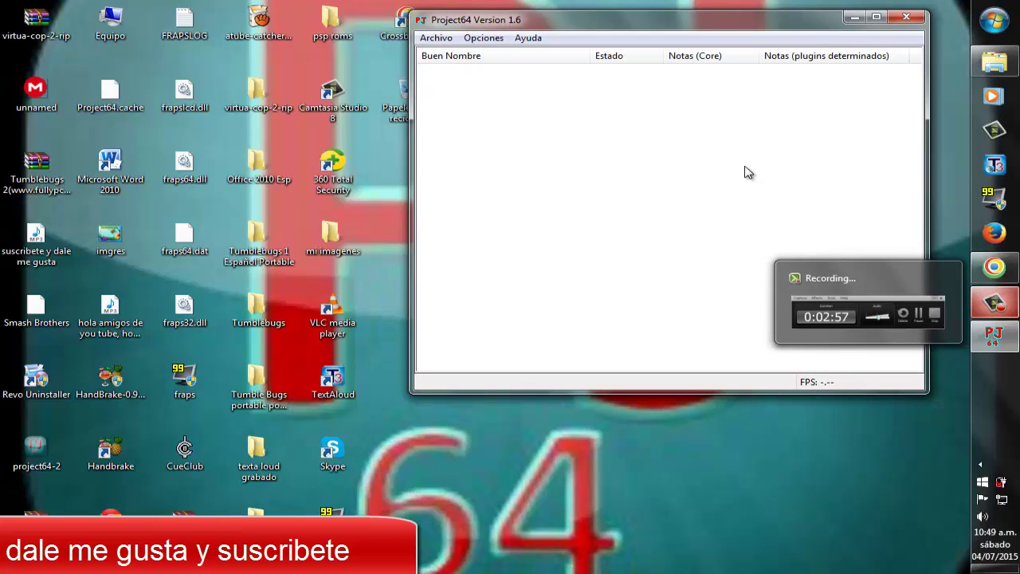
{"action": "left_click", "coordinate": [993, 303]}
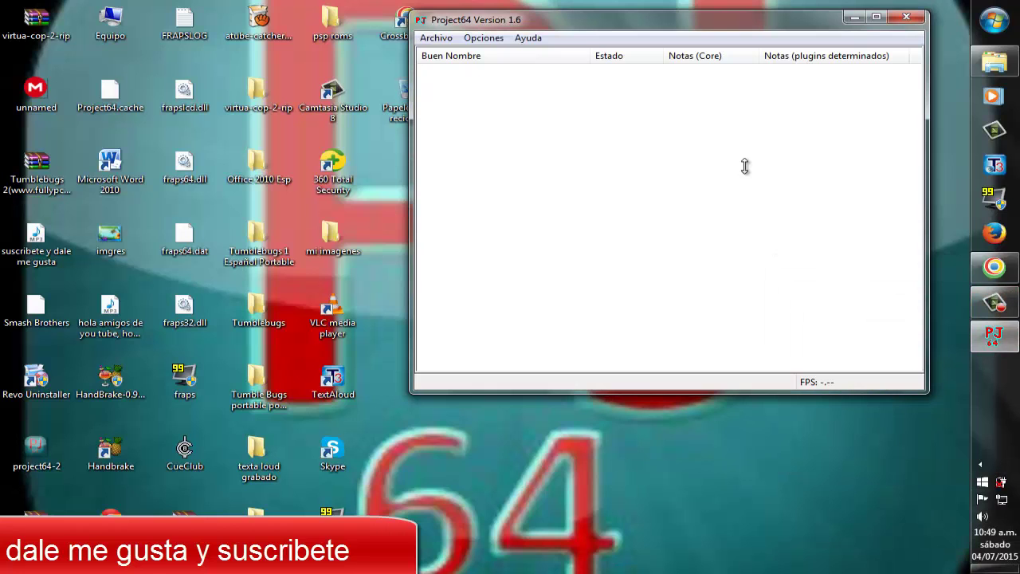
{"action": "left_click", "coordinate": [854, 18]}
{"action": "left_click", "coordinate": [993, 61]}
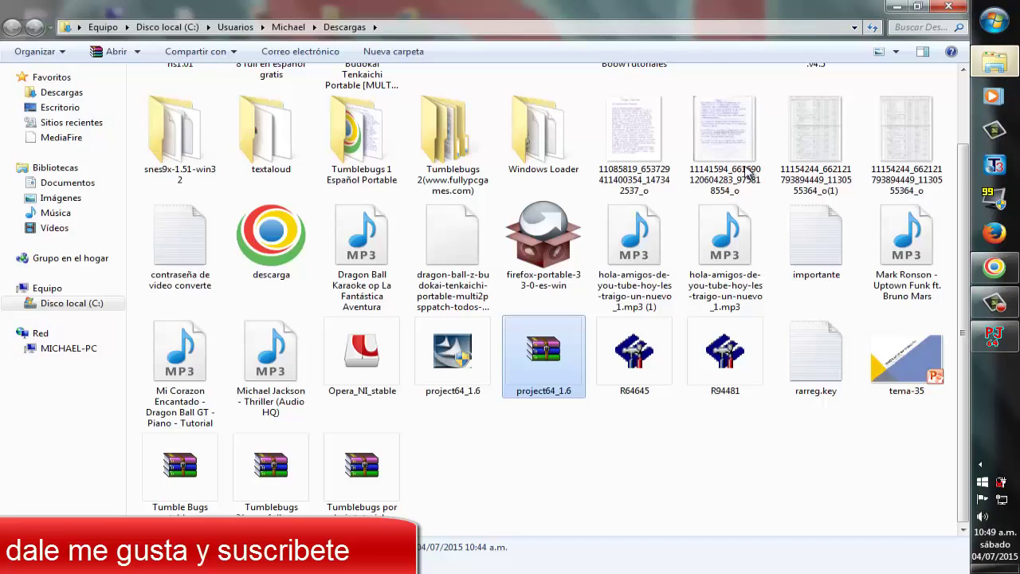
{"action": "key", "text": "super+d"}
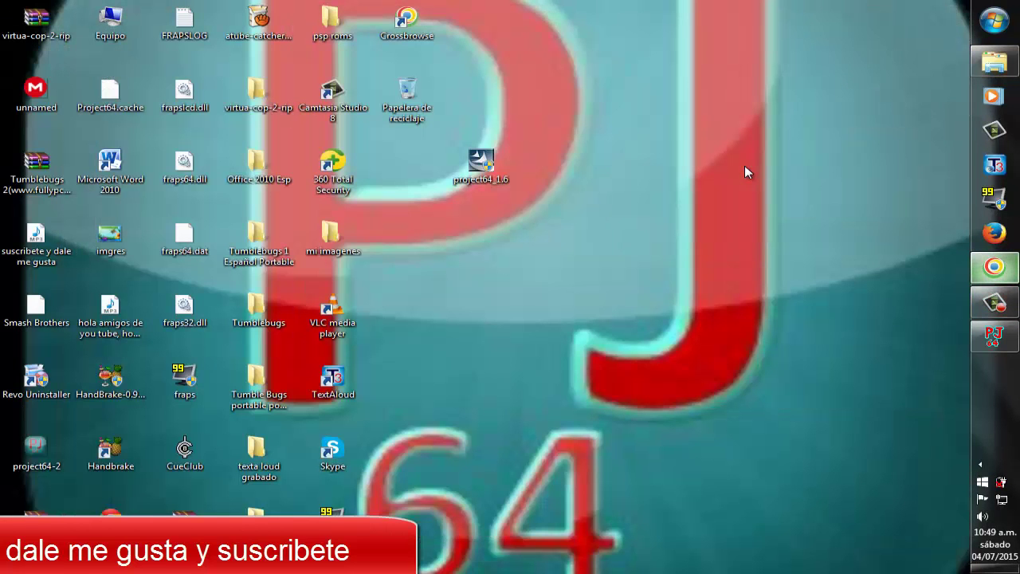
Step: Switch to Chrome and download room.rar from its open MEGA page to the computer
{"action": "left_click", "coordinate": [994, 267]}
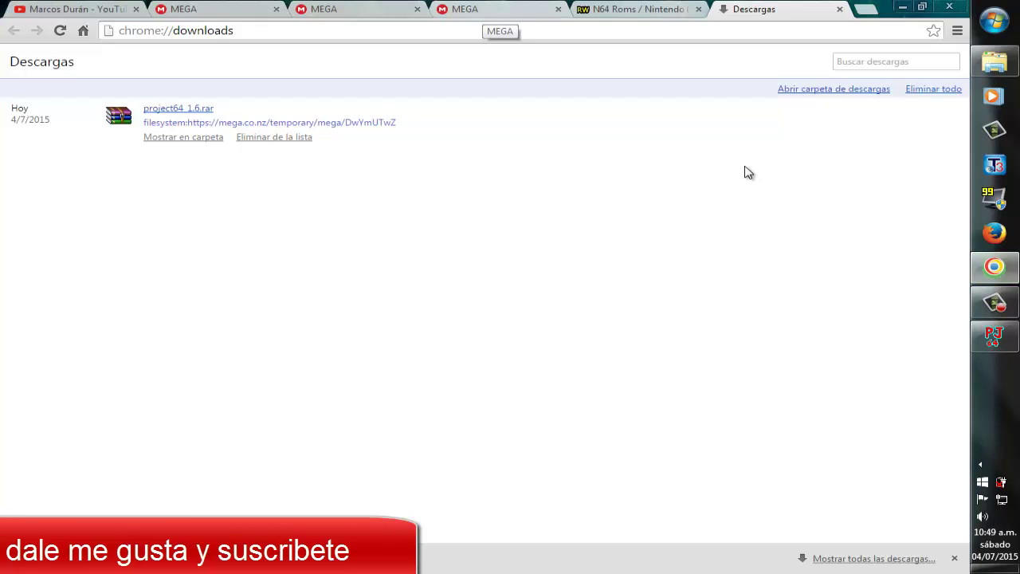
{"action": "left_click", "coordinate": [482, 9]}
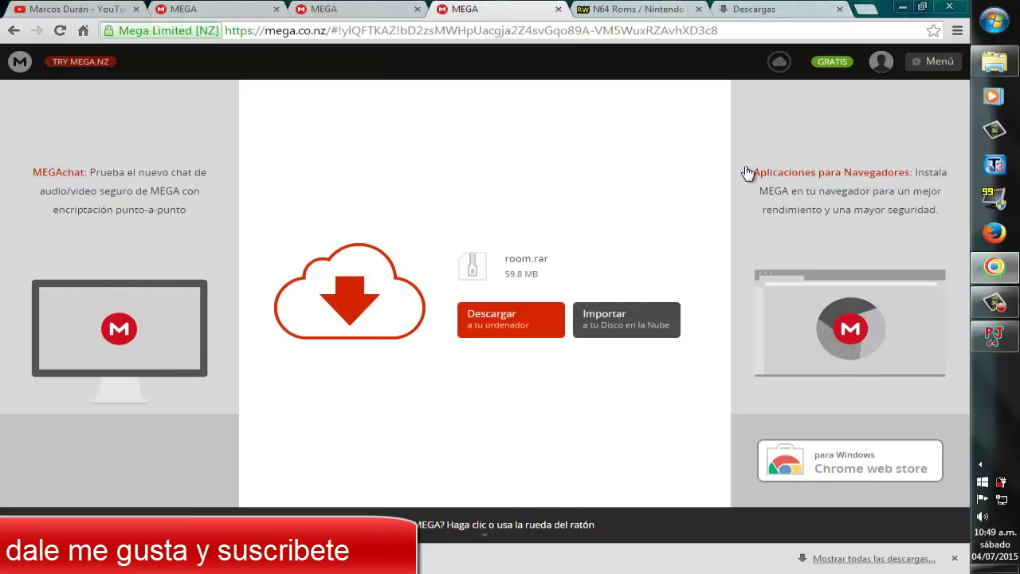
{"action": "left_click", "coordinate": [510, 319]}
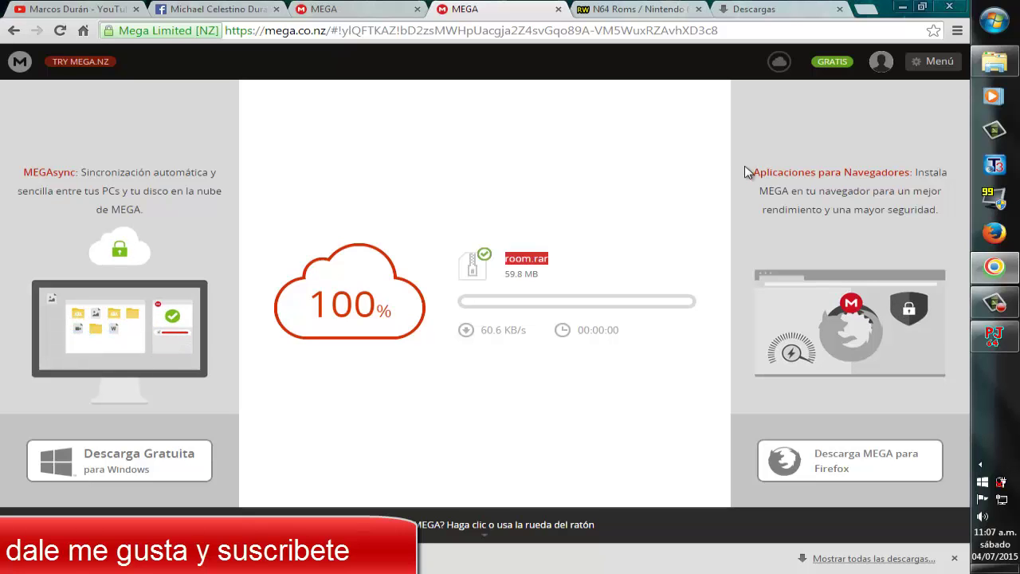
Step: Show the downloaded room.rar archive in its Descargas folder from the browser's download list
{"action": "key", "text": "ctrl+j"}
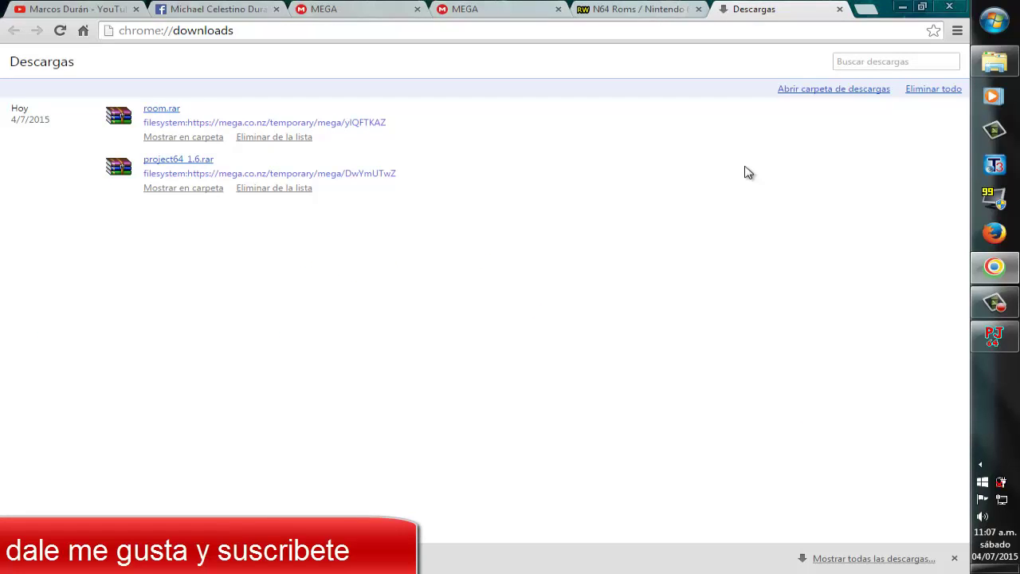
{"action": "left_click_drag", "start_coordinate": [29, 109], "coordinate": [180, 108]}
{"action": "left_click", "coordinate": [744, 167]}
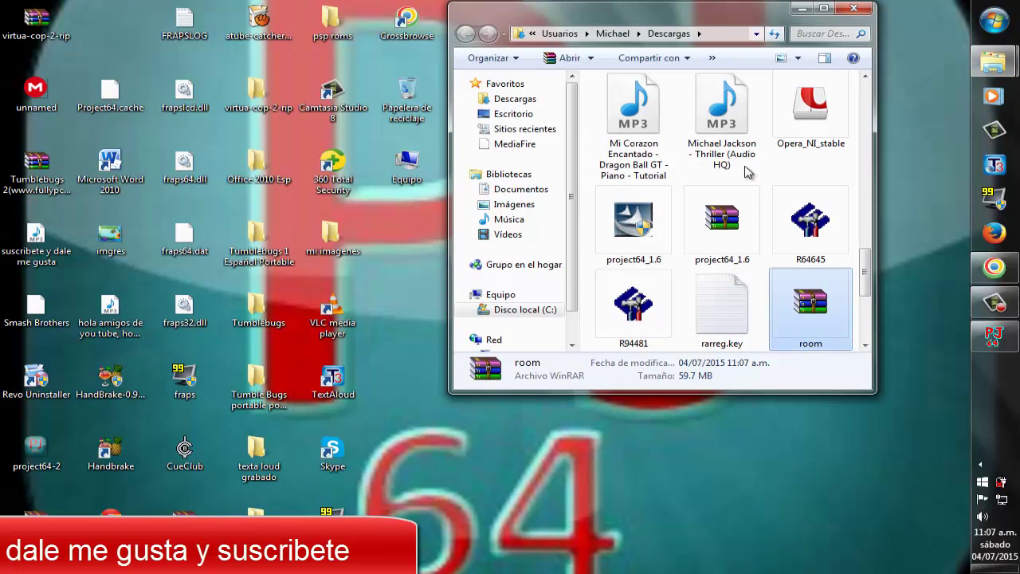
{"action": "scroll", "coordinate": [748, 172], "scroll_direction": "down", "scroll_amount": 5}
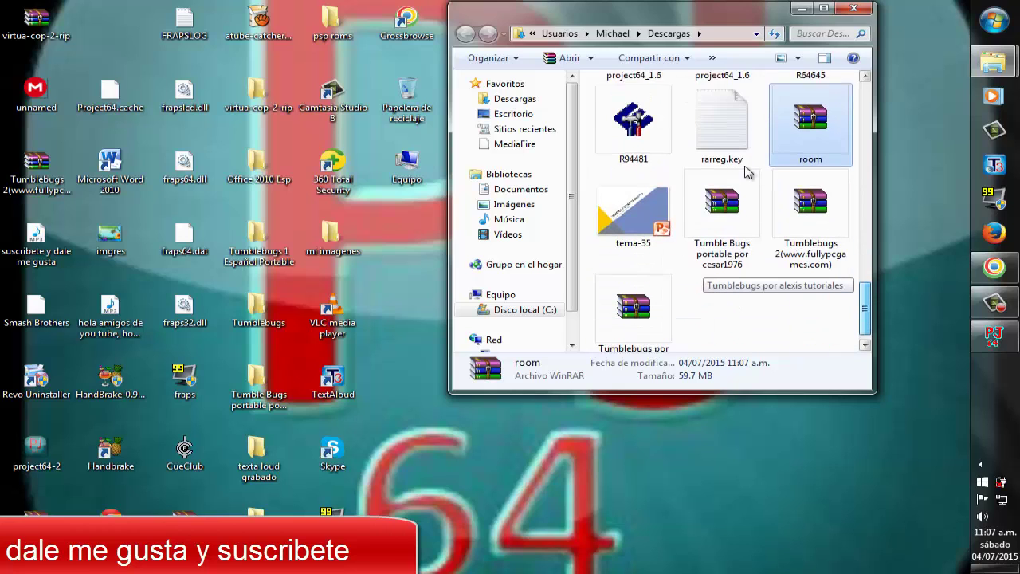
{"action": "scroll", "coordinate": [747, 172], "scroll_direction": "up", "scroll_amount": 1}
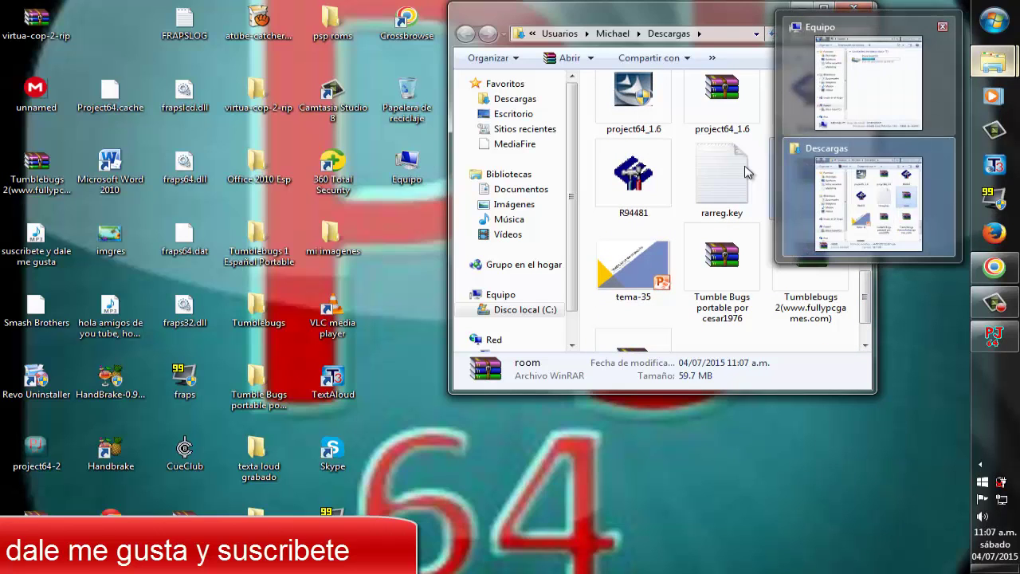
Step: Bring the Equipo window to the front and place it beside the Descargas window, leaving the room archive in view
{"action": "key", "text": "super+1"}
{"action": "left_click_drag", "start_coordinate": [701, 57], "coordinate": [413, 64]}
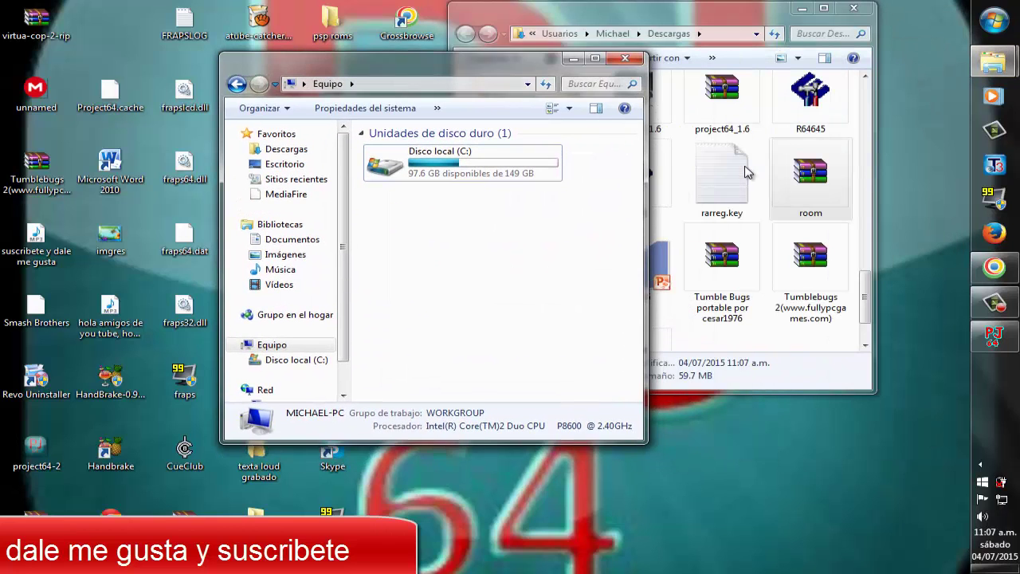